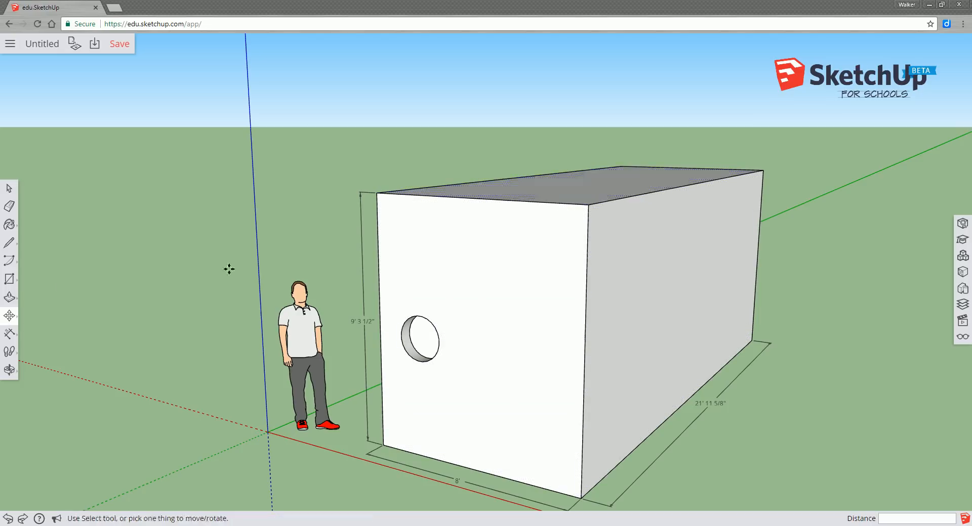
- Draw a line along the middle of the box's top face, connecting the midpoints of its two short edges
{"action": "middle_click_drag", "start_coordinate": [593, 197], "coordinate": [582, 311]}
{"action": "left_click", "coordinate": [9, 370]}
{"action": "left_click", "coordinate": [46, 349]}
{"action": "left_click_drag", "start_coordinate": [698, 159], "coordinate": [719, 211]}
{"action": "scroll", "coordinate": [649, 268], "scroll_direction": "up", "scroll_amount": 1}
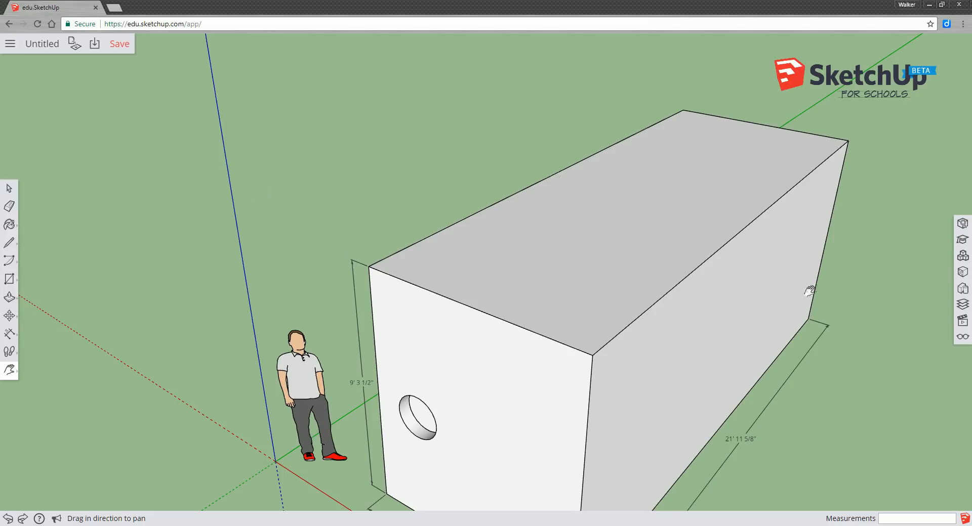
{"action": "left_click", "coordinate": [9, 246]}
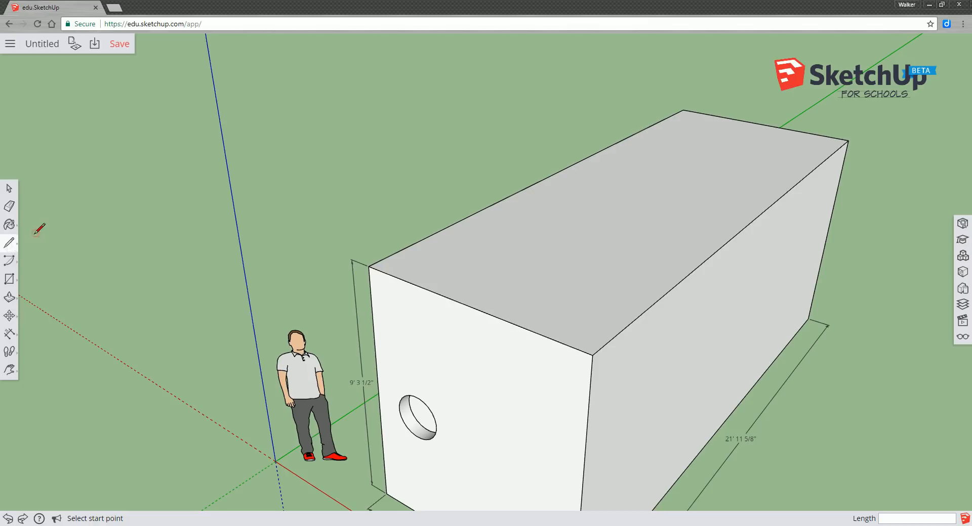
{"action": "left_click", "coordinate": [7, 246]}
{"action": "left_click", "coordinate": [35, 234]}
{"action": "left_click", "coordinate": [760, 124]}
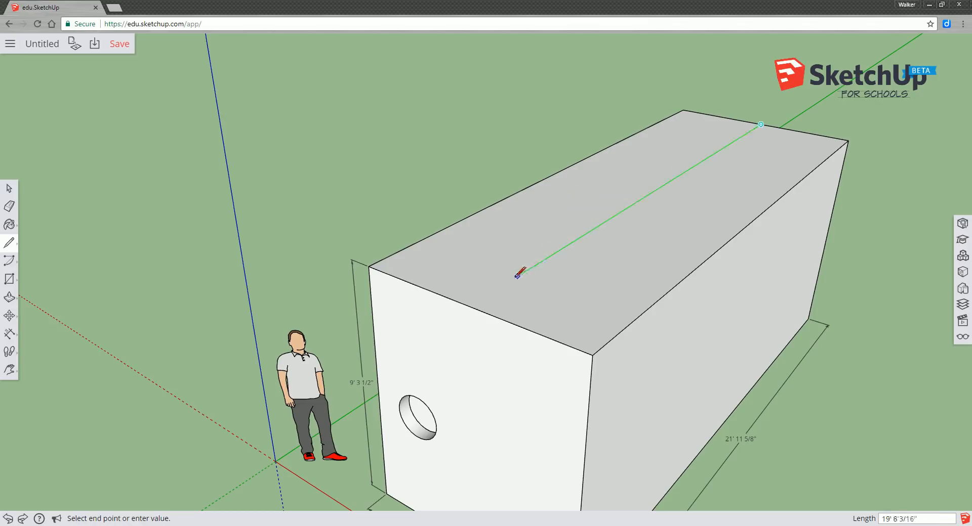
{"action": "left_click", "coordinate": [469, 306]}
{"action": "left_click", "coordinate": [469, 306]}
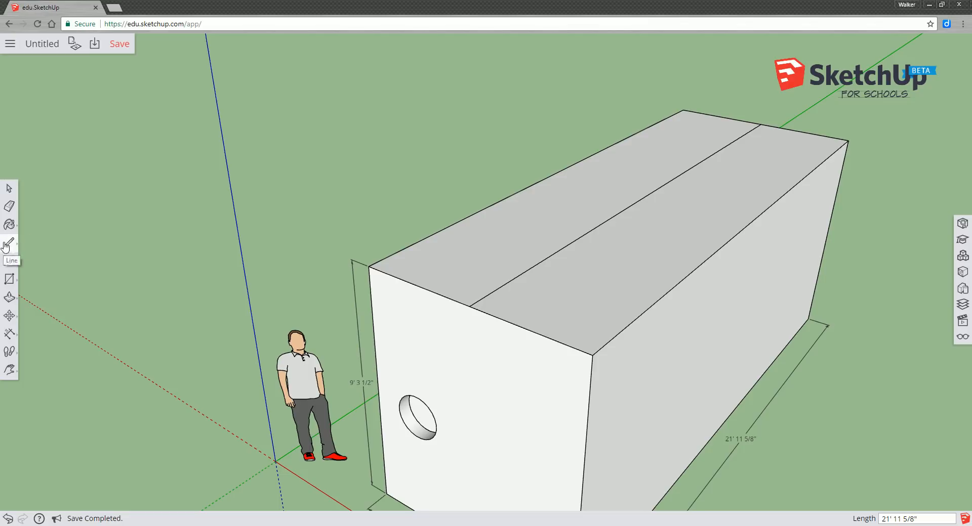
- Move the top face's centre line straight up about 3' 11 1/2" along the blue axis to form a gable roof
{"action": "left_click", "coordinate": [10, 315]}
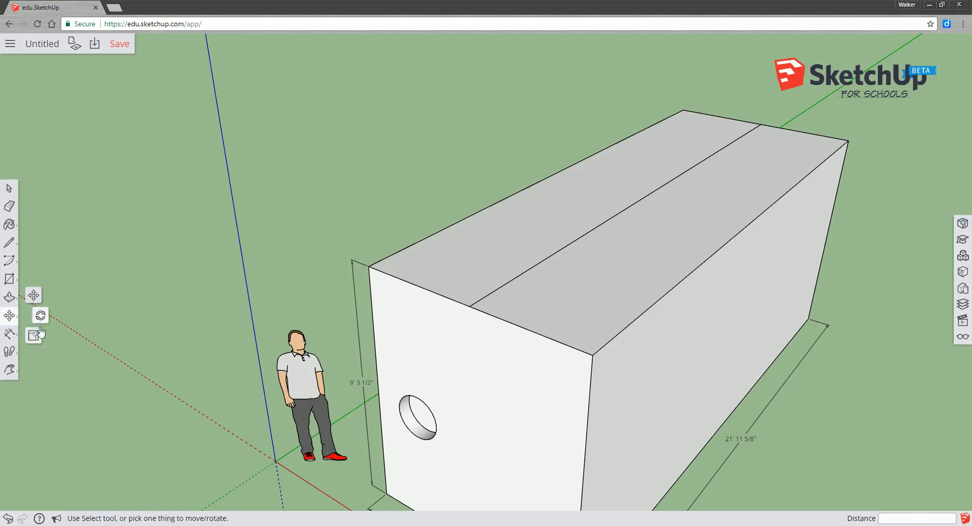
{"action": "left_click", "coordinate": [34, 298]}
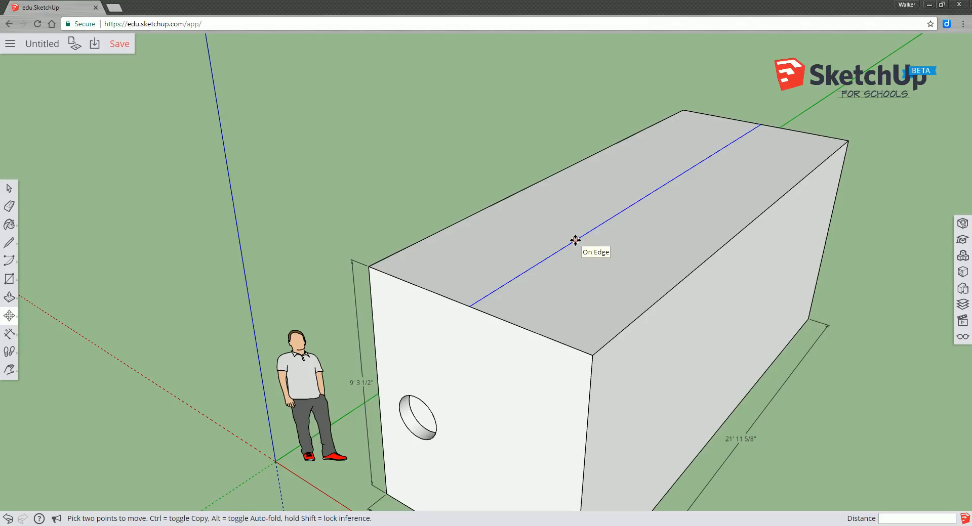
{"action": "left_click", "coordinate": [576, 240]}
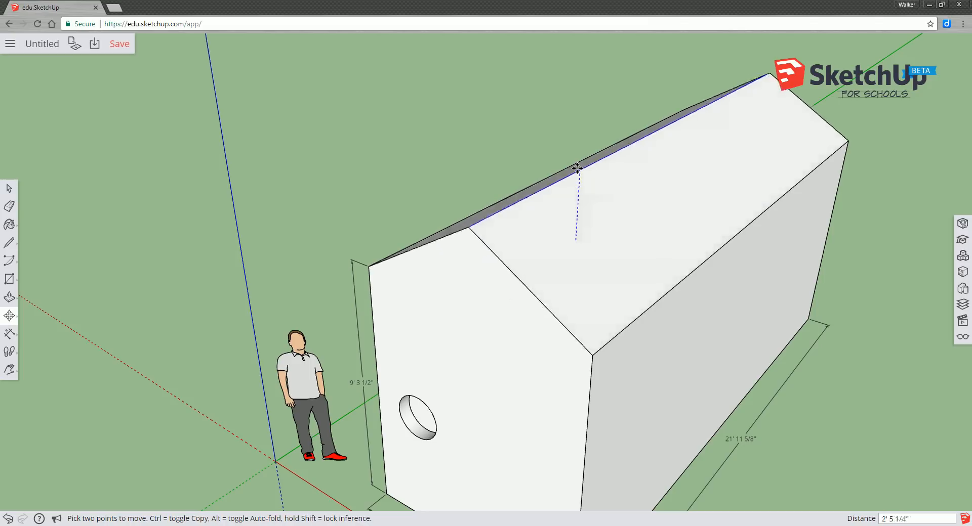
{"action": "left_click", "coordinate": [581, 122]}
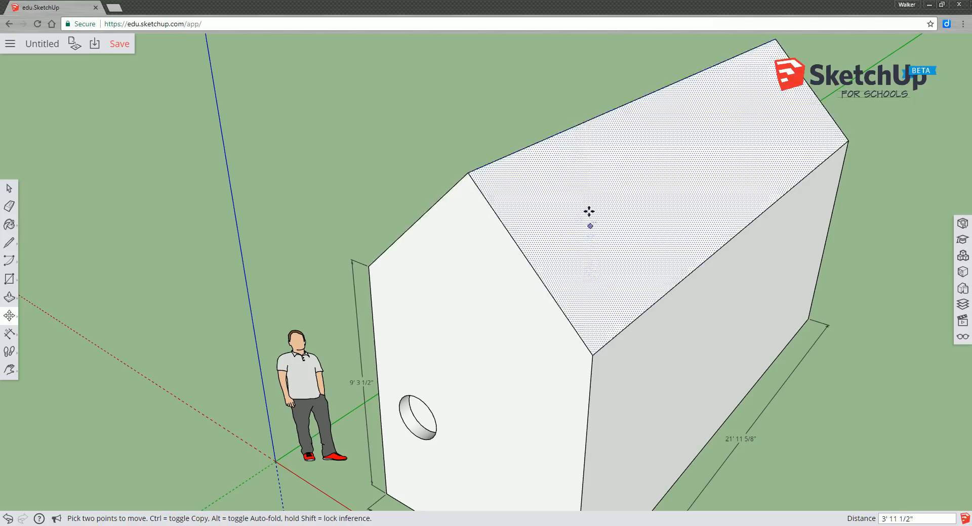
- Draw a rectangle of about 1' 10 3/4" by 10" on the roof slope near the gable front
{"action": "middle_click_drag", "start_coordinate": [588, 203], "coordinate": [586, 132]}
{"action": "left_click_drag", "start_coordinate": [586, 131], "coordinate": [618, 210]}
{"action": "key", "text": "m"}
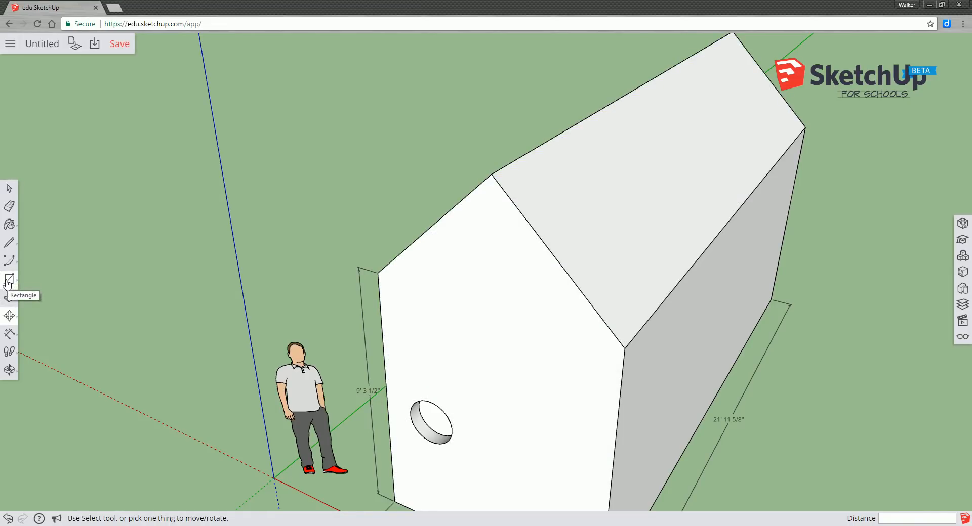
{"action": "left_click", "coordinate": [8, 279]}
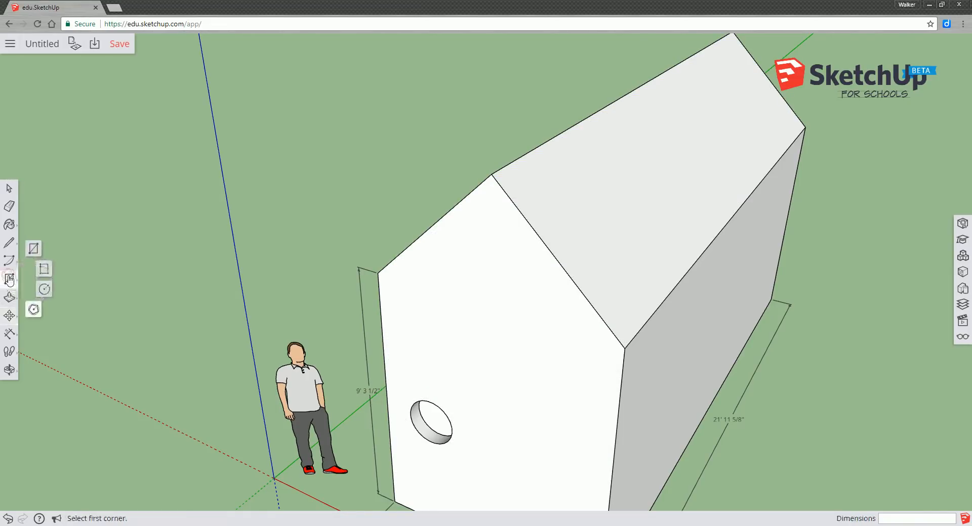
{"action": "left_click", "coordinate": [35, 250]}
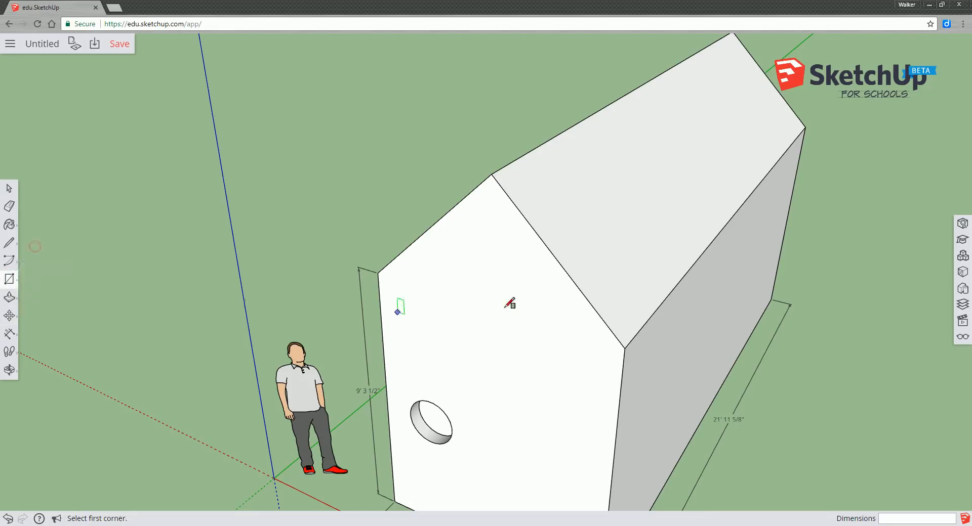
{"action": "left_click", "coordinate": [557, 207]}
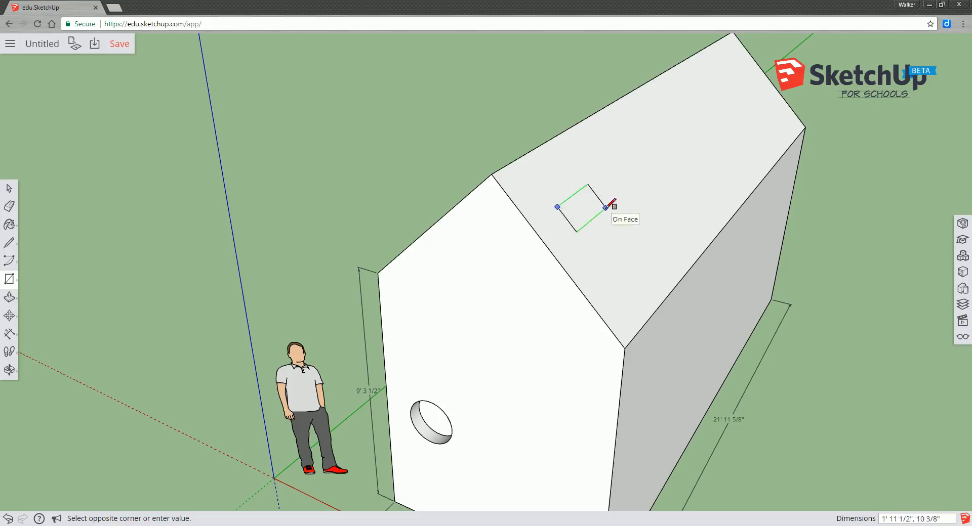
{"action": "left_click", "coordinate": [604, 207]}
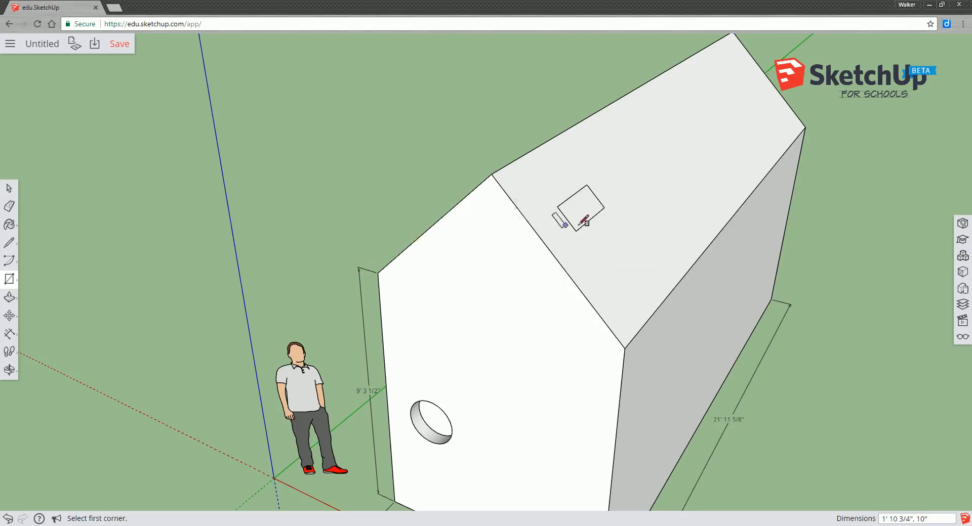
- Push/Pull the roof rectangle outward about 1' 6 11/16" to form a chimney block
{"action": "left_click", "coordinate": [10, 299]}
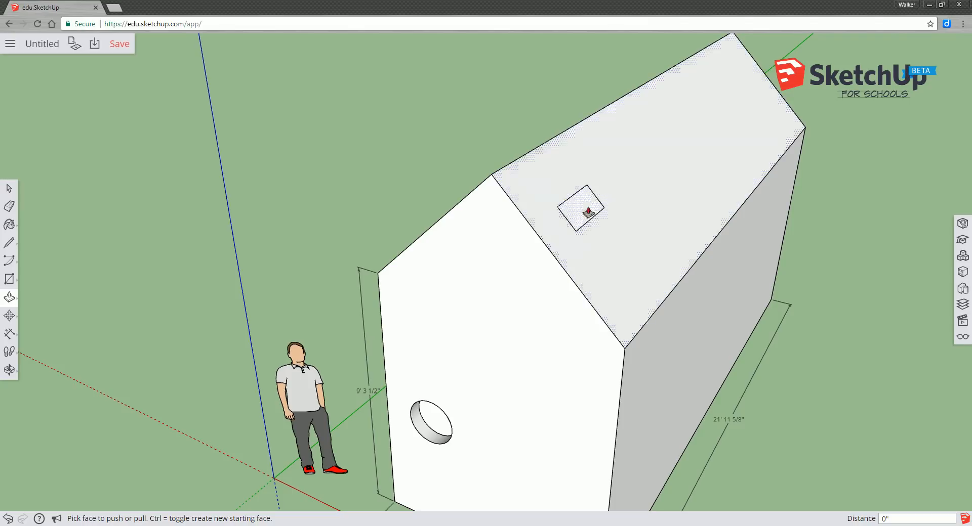
{"action": "left_click", "coordinate": [580, 208]}
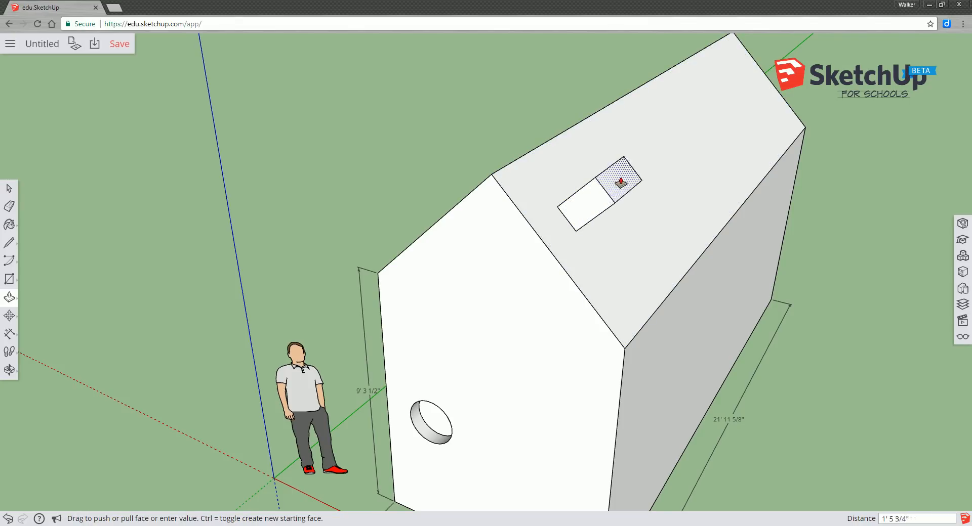
{"action": "left_click", "coordinate": [618, 188]}
{"action": "key", "text": "o"}
{"action": "left_click_drag", "start_coordinate": [537, 221], "coordinate": [531, 199]}
{"action": "key", "text": "p"}
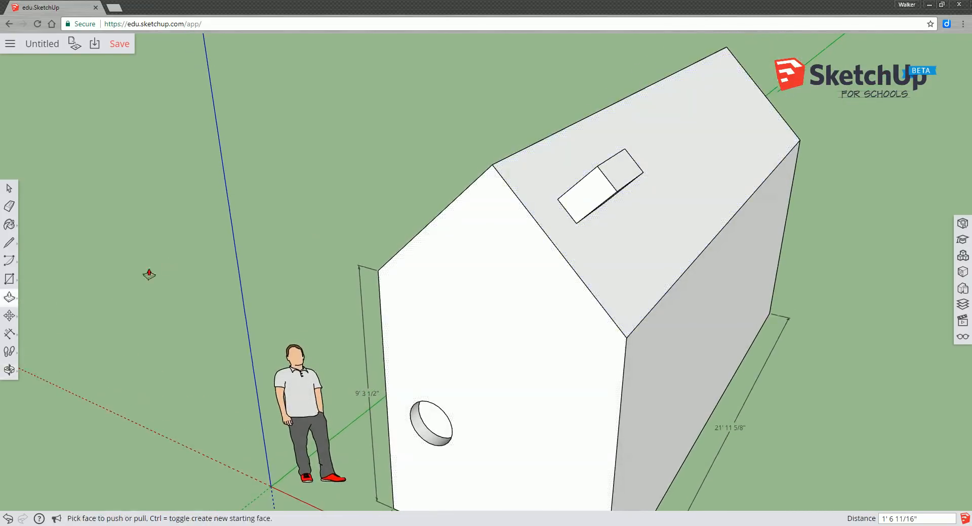
- Move the chimney block's ridge-side top edge about 1' 3" toward the ridge along the red axis to straighten that side
{"action": "left_click", "coordinate": [10, 315]}
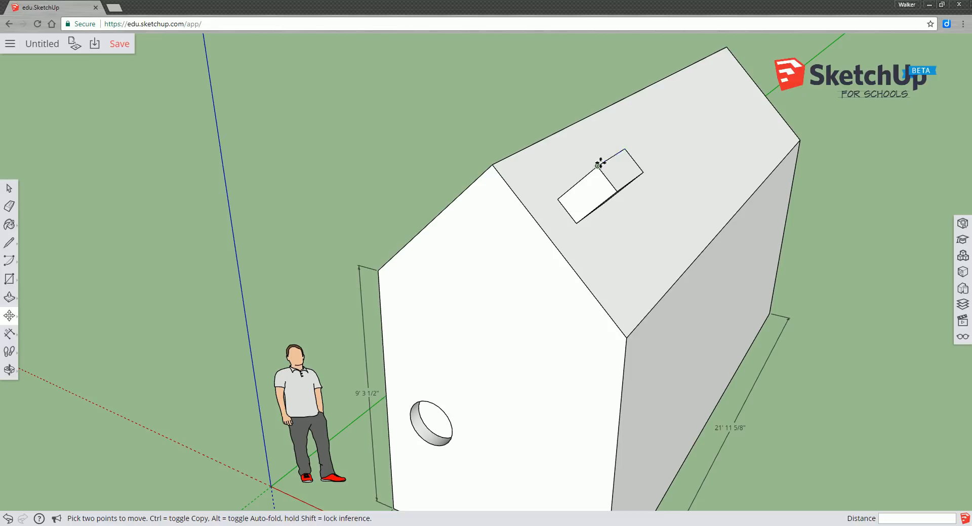
{"action": "left_click", "coordinate": [613, 158]}
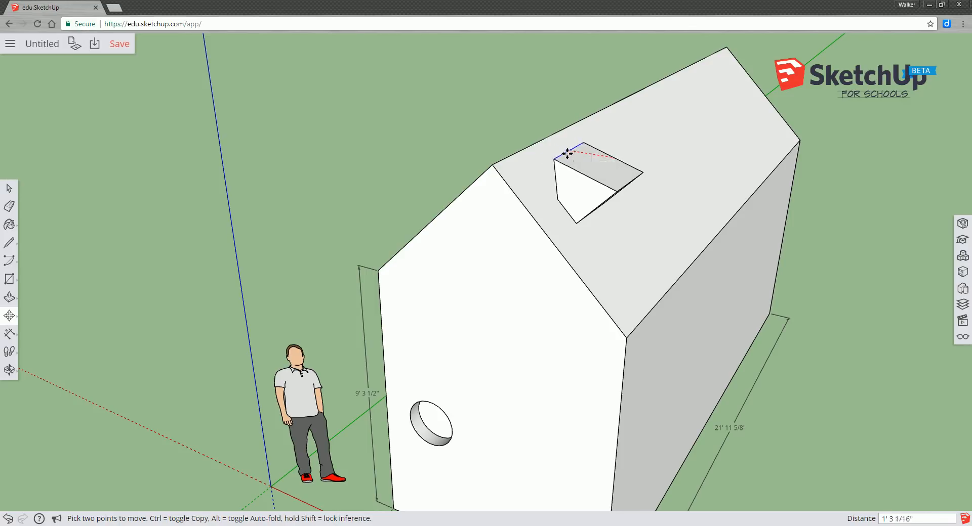
{"action": "middle_click_drag", "start_coordinate": [534, 182], "coordinate": [651, 125]}
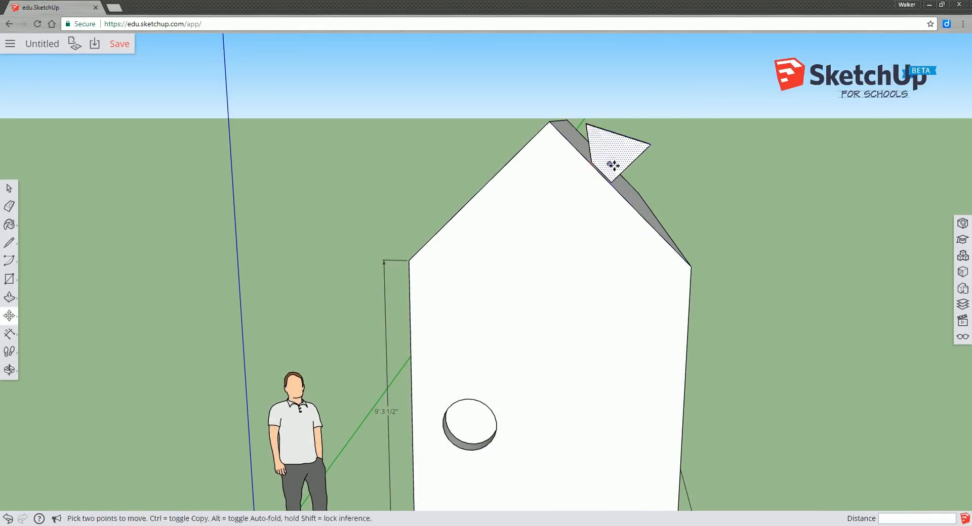
- Move the chimney block's eave-side top edge inward about 1' 5 9/16" so that side stands roughly upright
{"action": "scroll", "coordinate": [610, 163], "scroll_direction": "up", "scroll_amount": 5}
{"action": "middle_click_drag", "start_coordinate": [589, 150], "coordinate": [580, 289]}
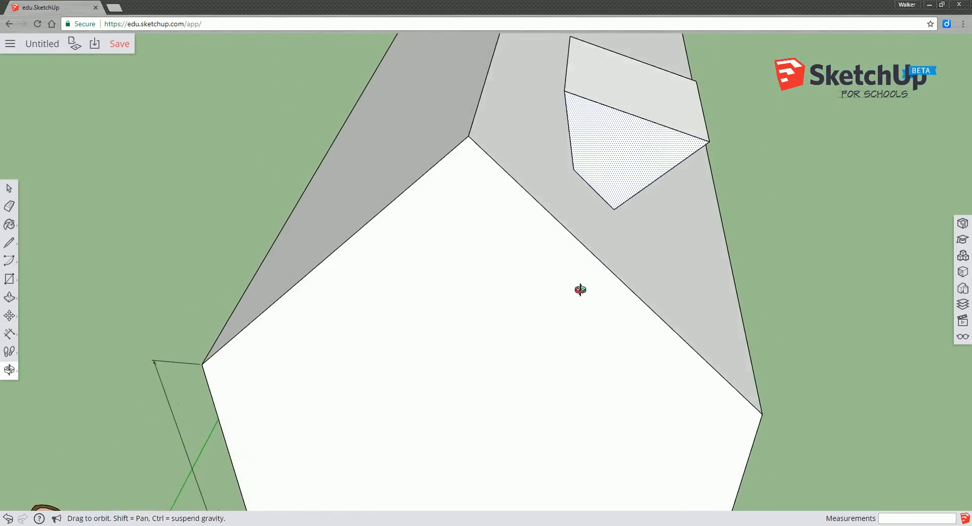
{"action": "key", "text": "m"}
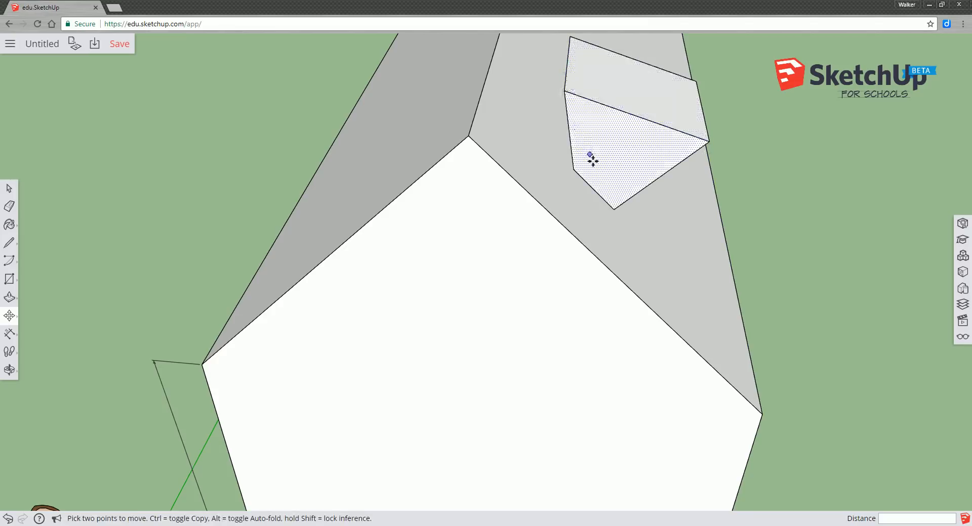
{"action": "middle_click_drag", "start_coordinate": [603, 175], "coordinate": [511, 185]}
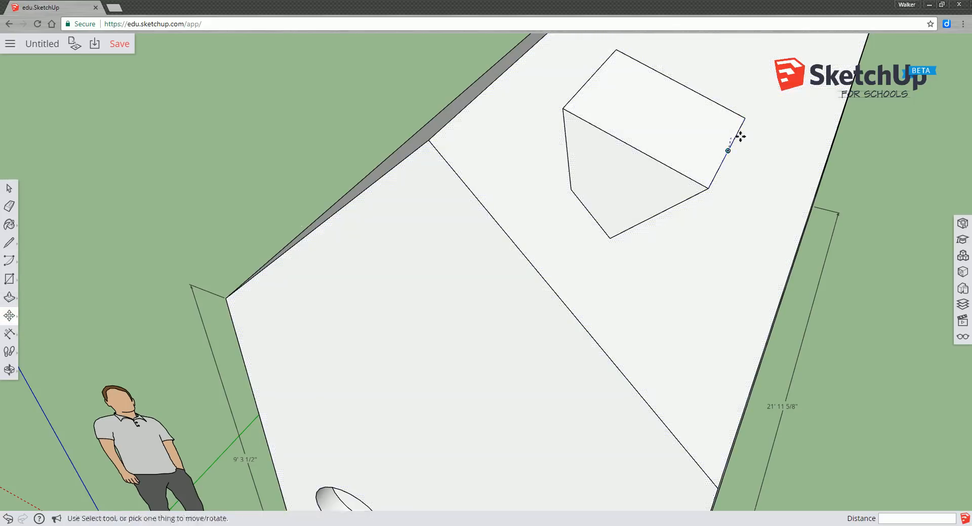
{"action": "left_click", "coordinate": [729, 149]}
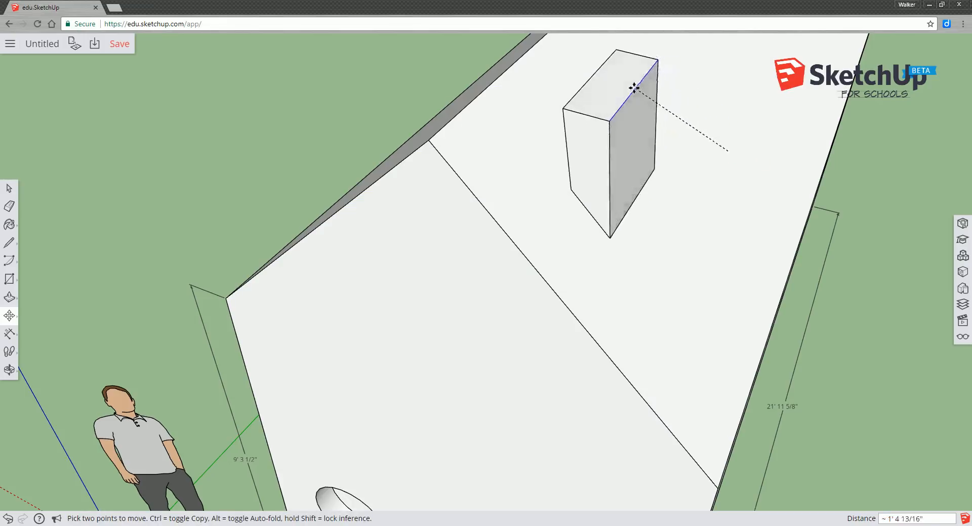
{"action": "left_click", "coordinate": [629, 86]}
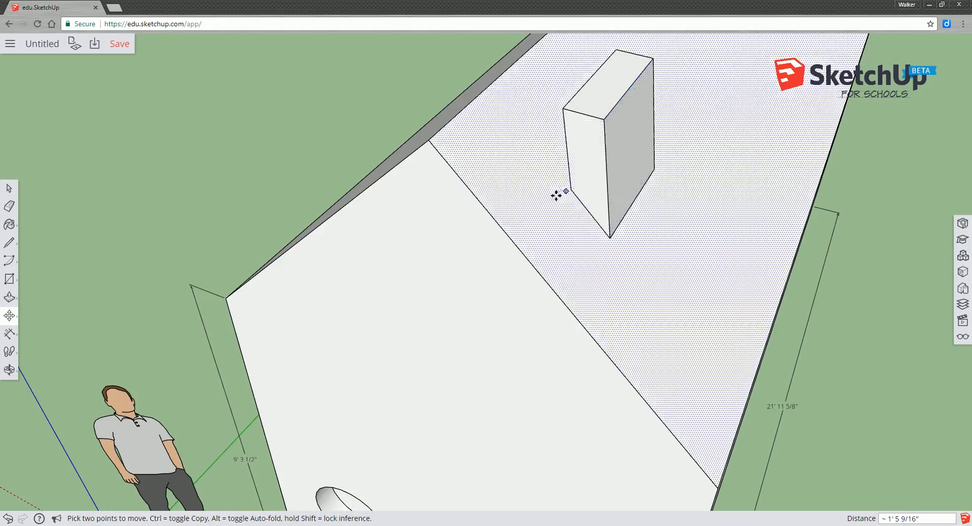
- Move the chimney's top face about 2 3/8" away from the ridge so its sides stand vertical
{"action": "key", "text": "o"}
{"action": "left_click_drag", "start_coordinate": [549, 219], "coordinate": [638, 132]}
{"action": "middle_click_drag", "start_coordinate": [638, 132], "coordinate": [639, 156]}
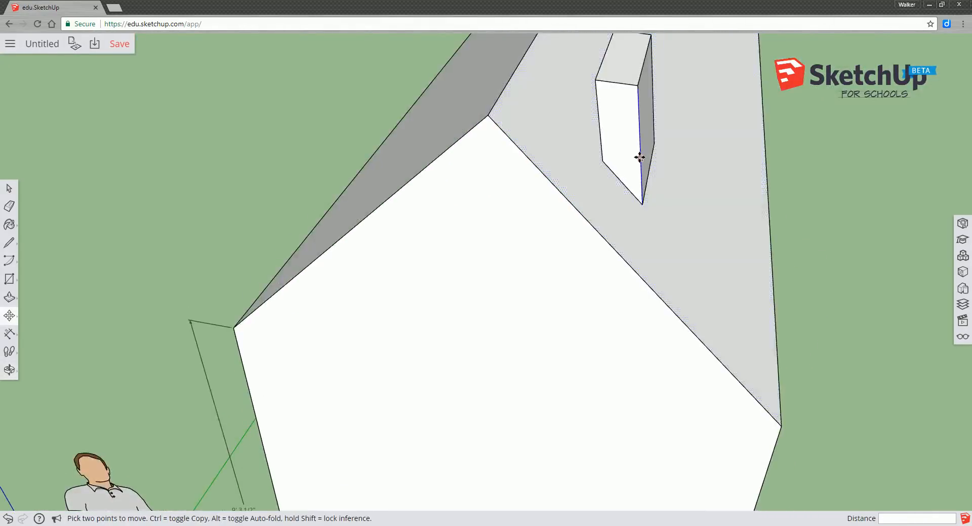
{"action": "scroll", "coordinate": [639, 156], "scroll_direction": "down", "scroll_amount": 2}
{"action": "left_click", "coordinate": [10, 369]}
{"action": "left_click_drag", "start_coordinate": [612, 117], "coordinate": [613, 115]}
{"action": "left_click_drag", "start_coordinate": [659, 325], "coordinate": [698, 228]}
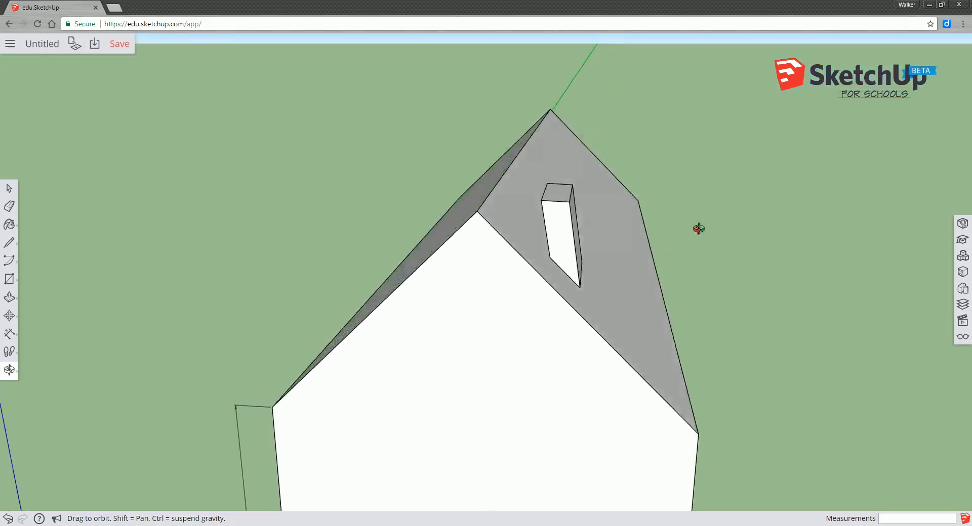
{"action": "key", "text": "h"}
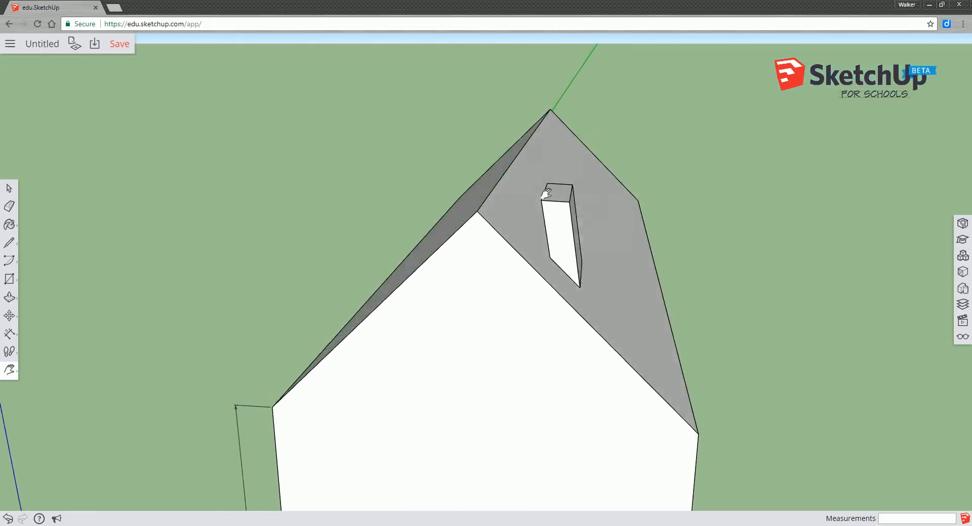
{"action": "left_click", "coordinate": [9, 315]}
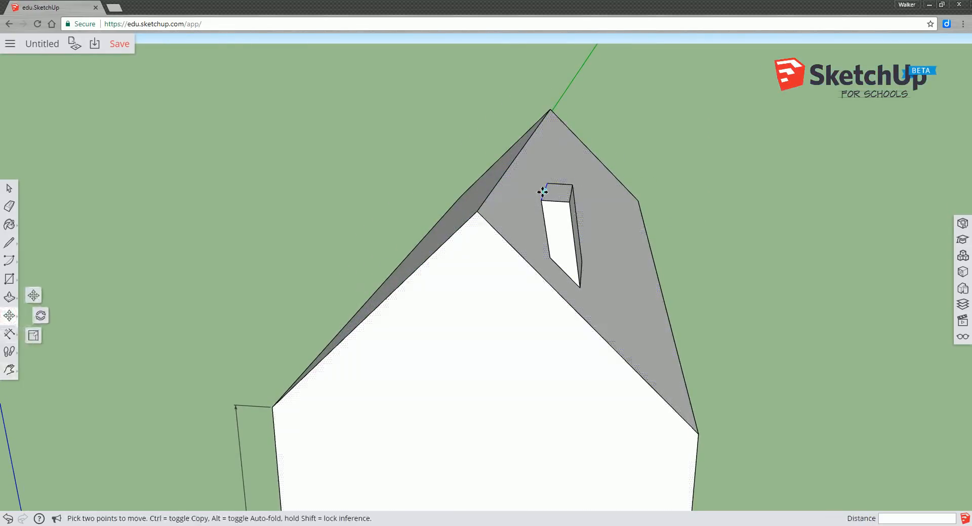
{"action": "left_click_drag", "start_coordinate": [545, 192], "coordinate": [565, 192]}
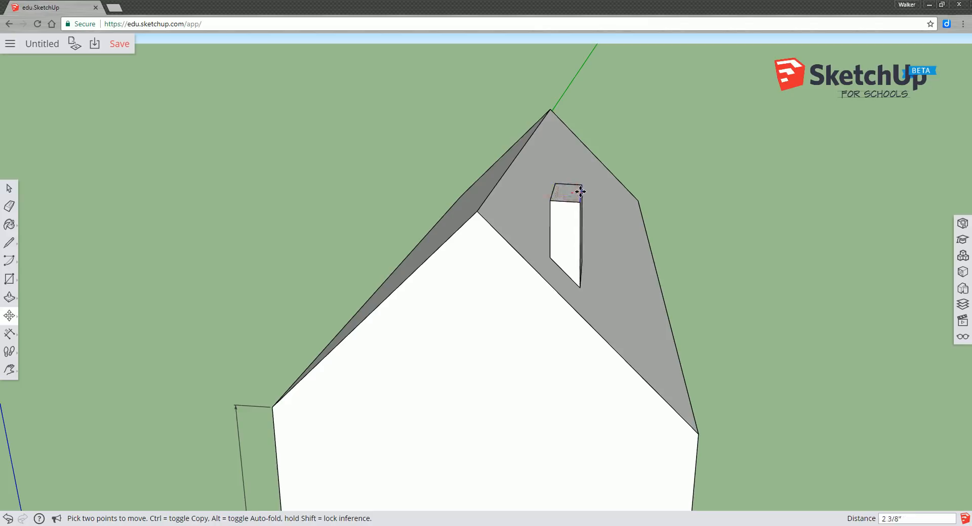
{"action": "left_click", "coordinate": [581, 191]}
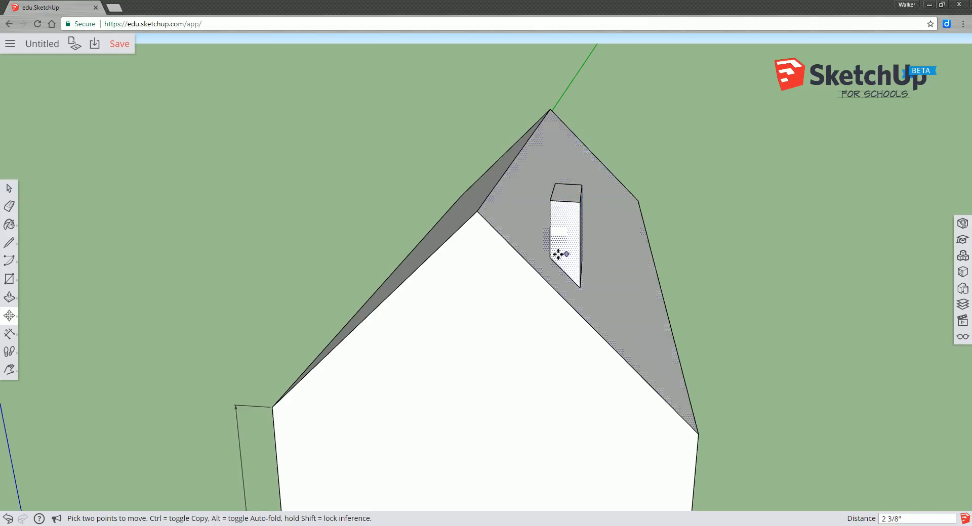
{"action": "middle_click_drag", "start_coordinate": [607, 243], "coordinate": [491, 206]}
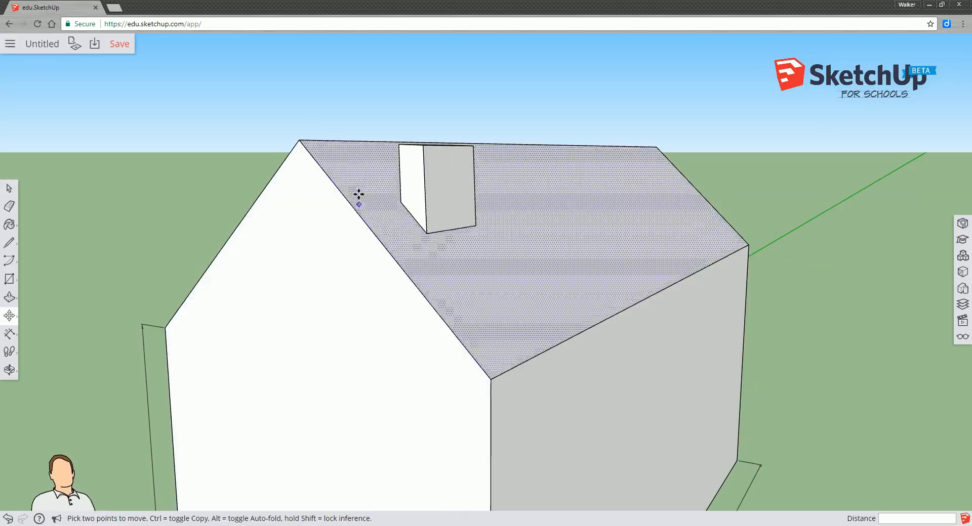